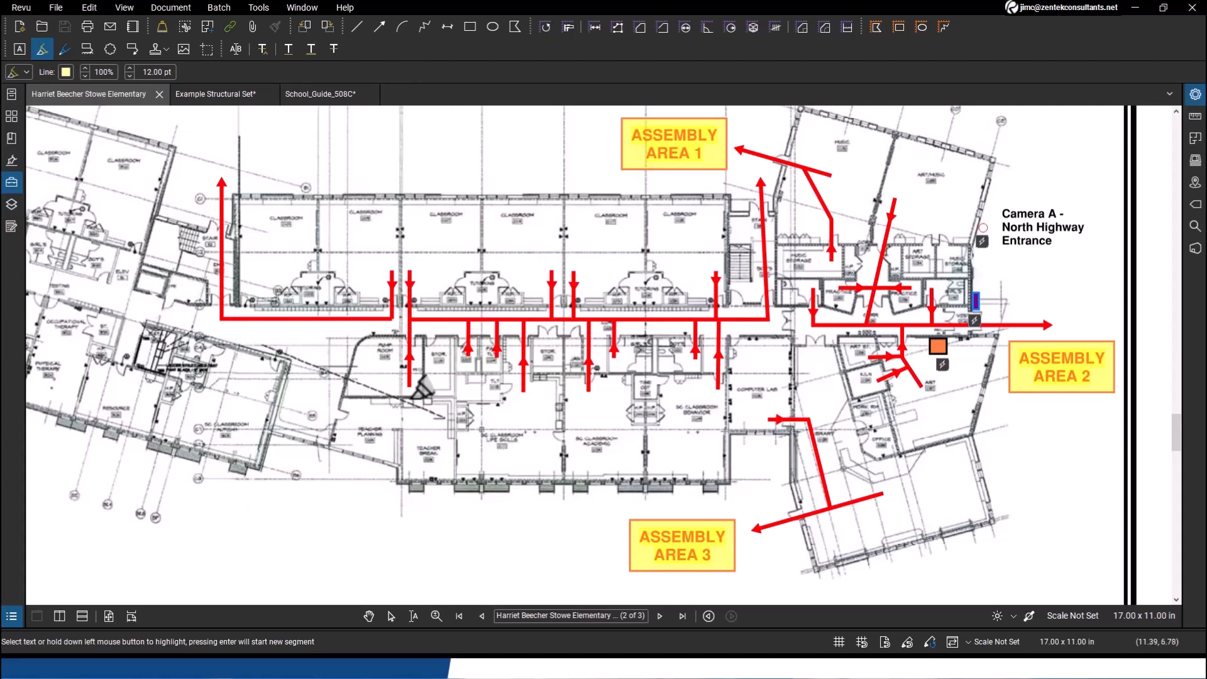
Step: Place a 5' DESK TYPE A from the Tool Chest in the westernmost upper classroom and apply the 1" = 20' scale to the current page
left_click(505, 200)
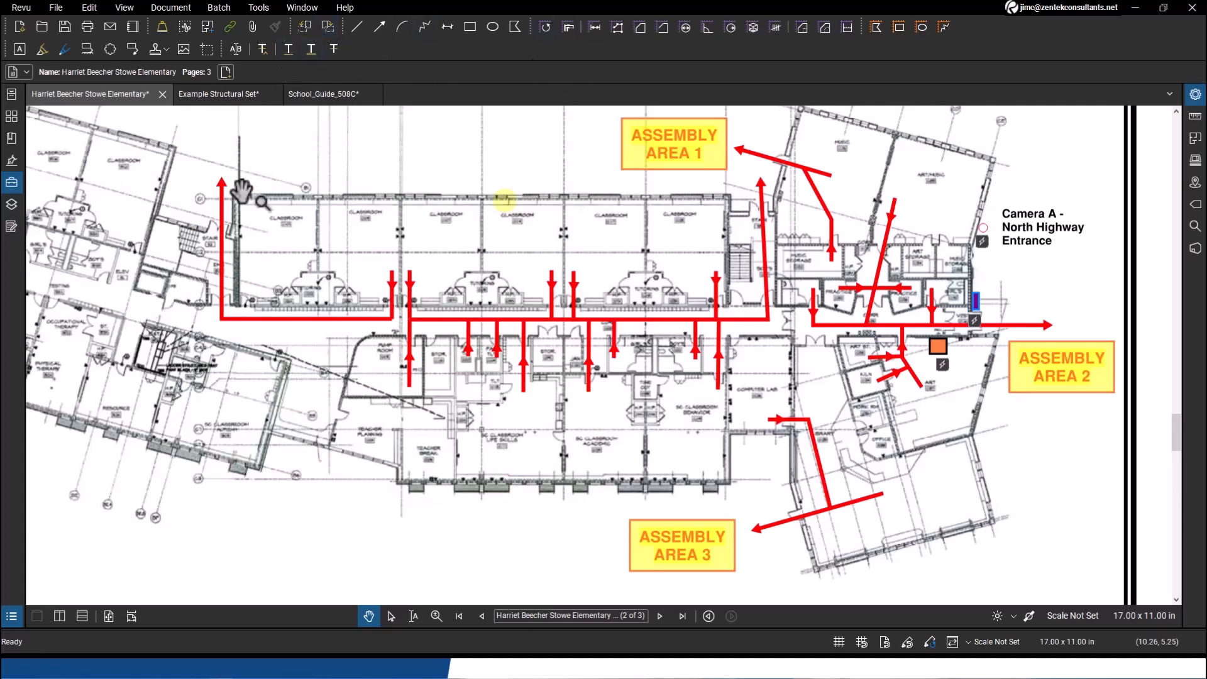
left_click(13, 183)
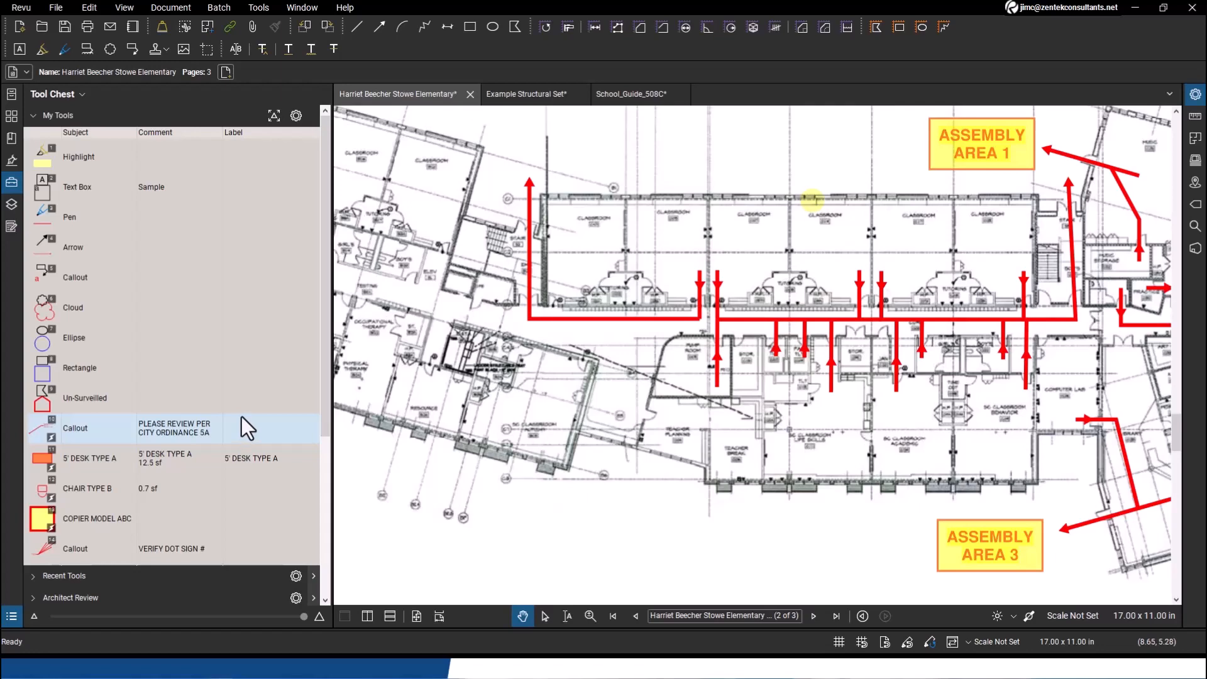
left_click(89, 461)
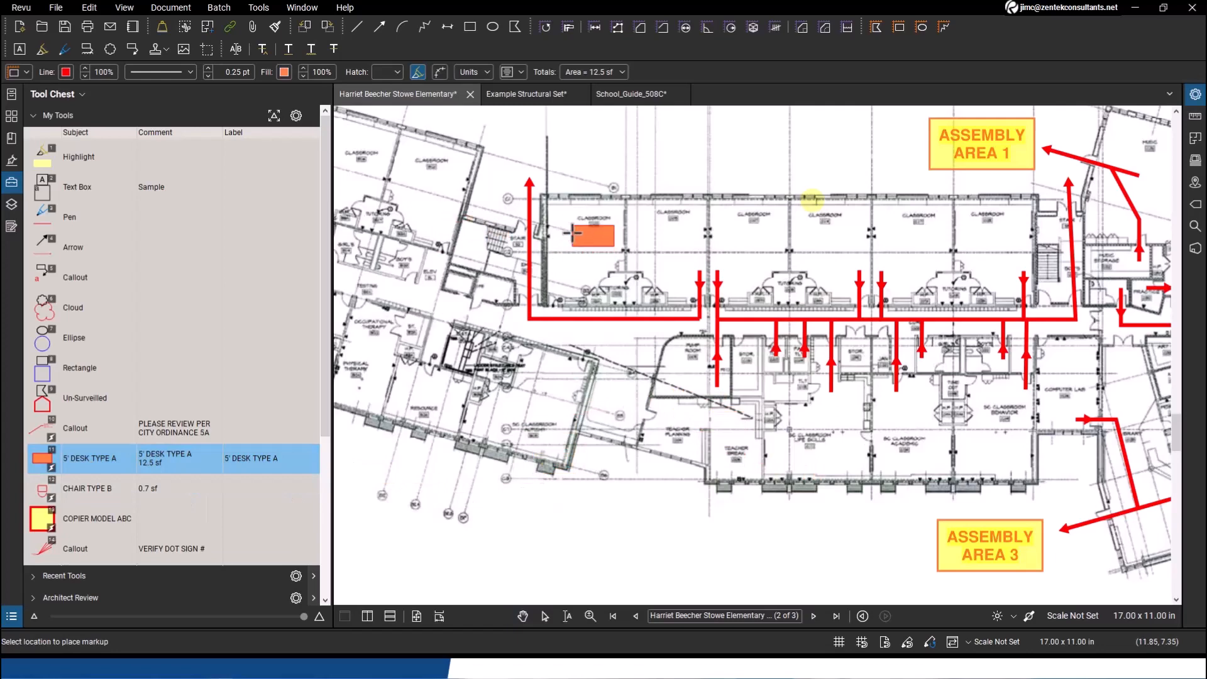
left_click(558, 224)
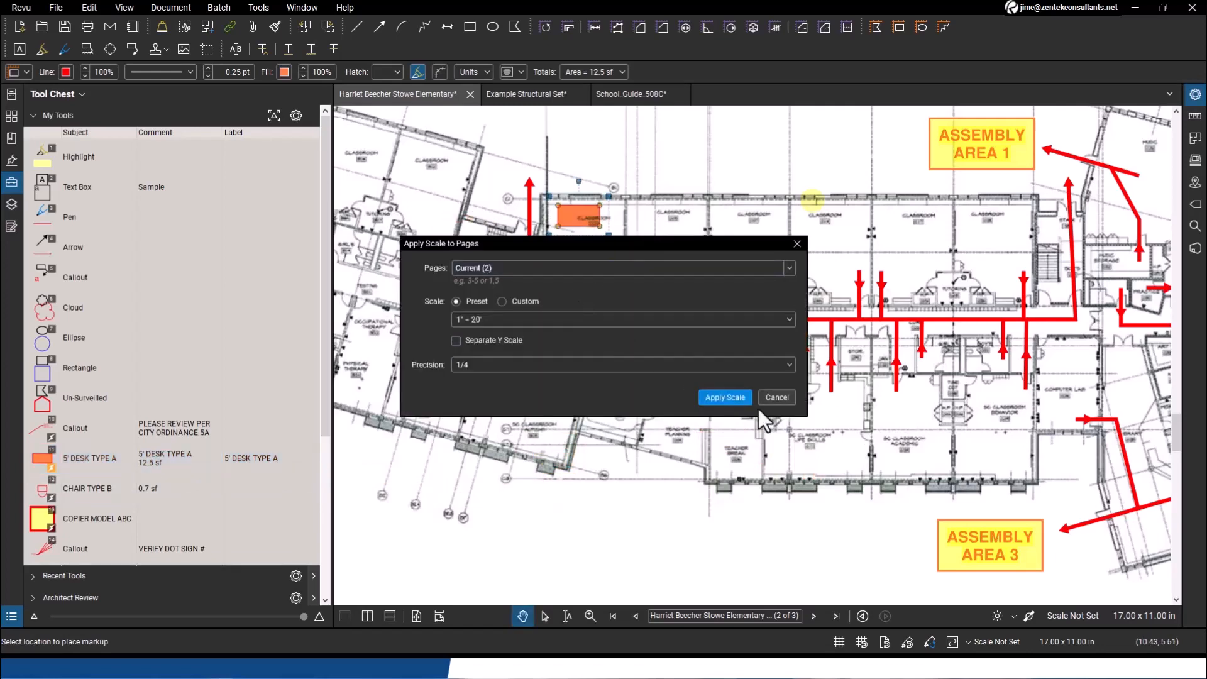
left_click(739, 399)
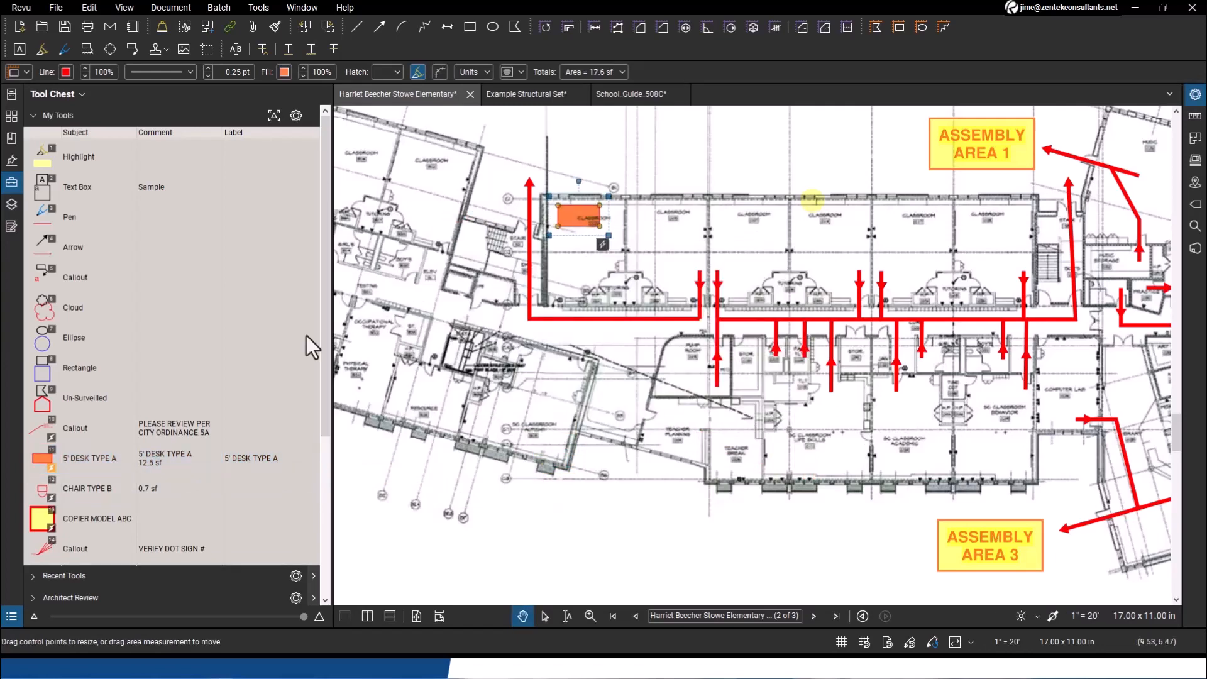
Step: Place a CHAIR TYPE B from the Tool Chest just below the desk in the same classroom
left_click(103, 496)
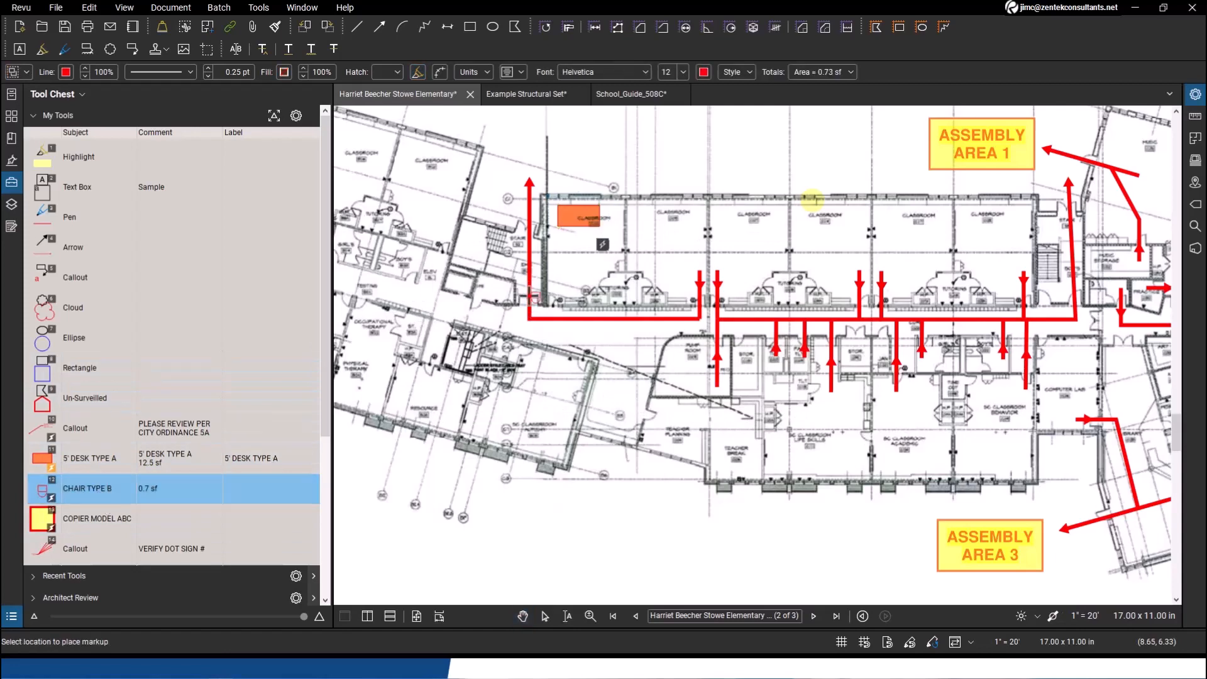
left_click(577, 242)
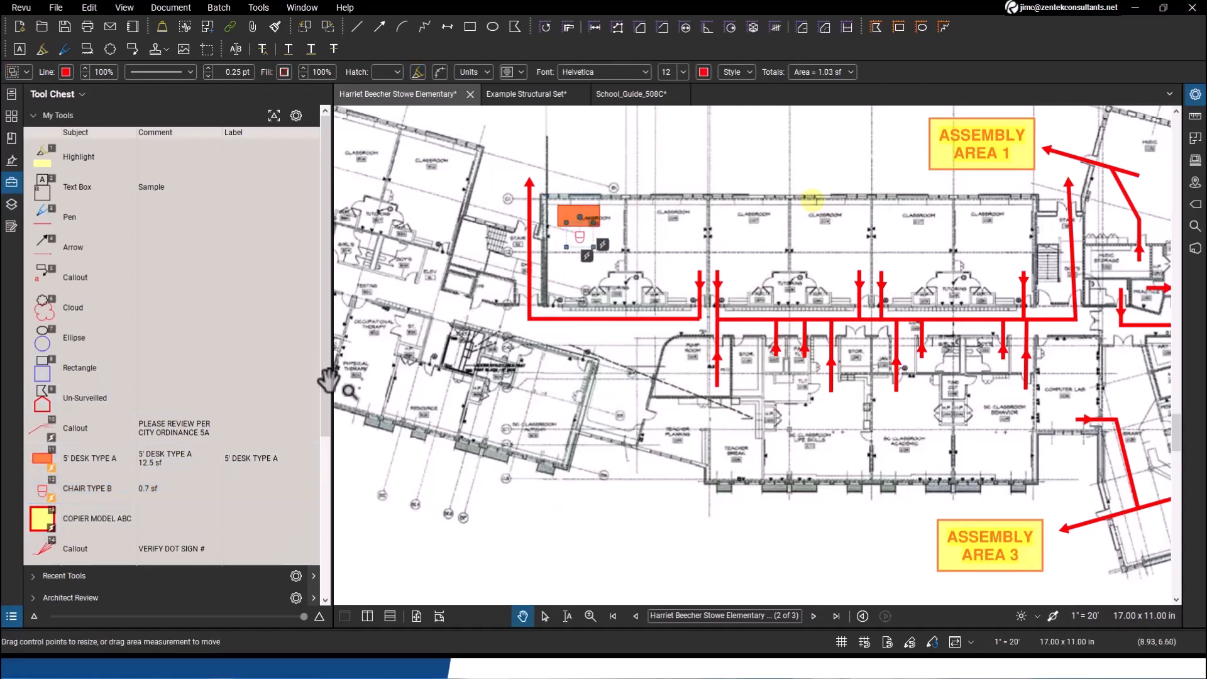
key("Escape")
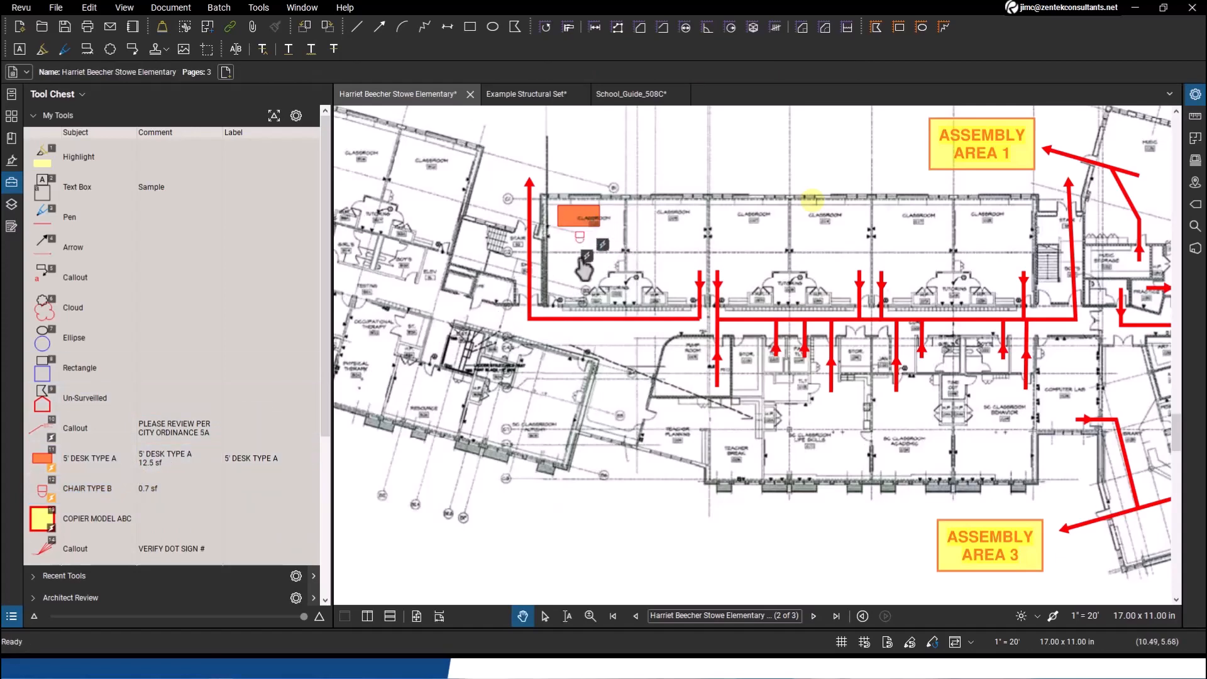
Step: Try to open the Essential Desk cut sheet linked to the desk markup
mouse_move(607, 256)
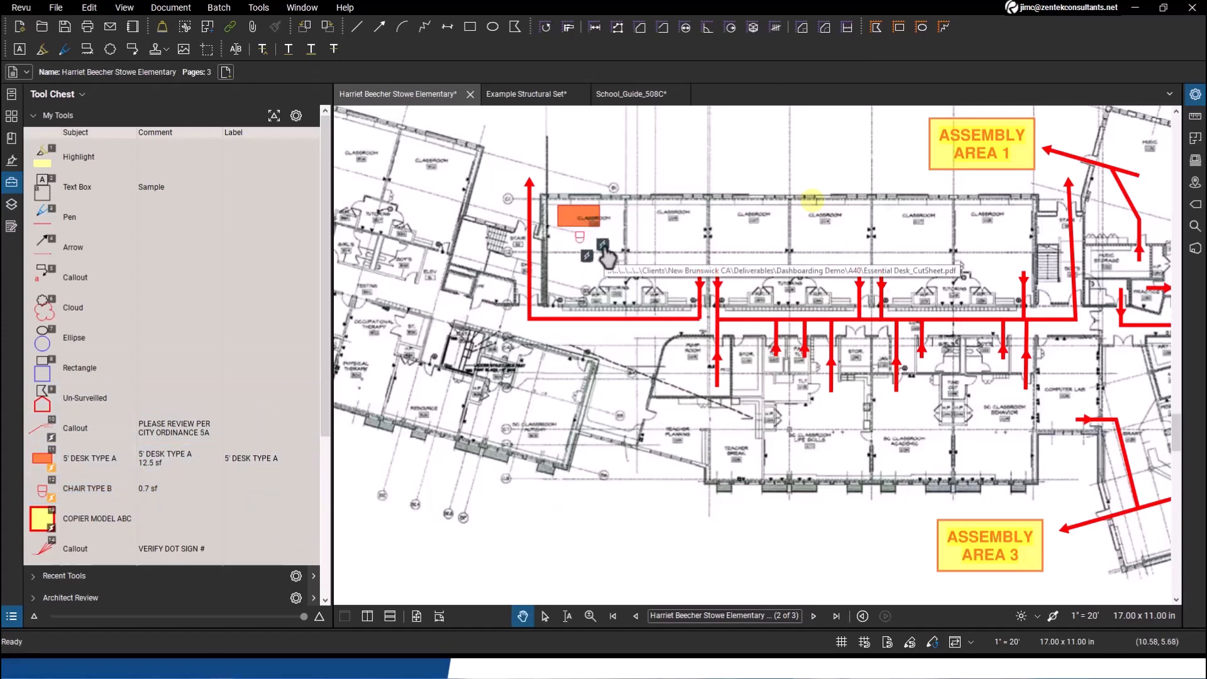
left_click(604, 248)
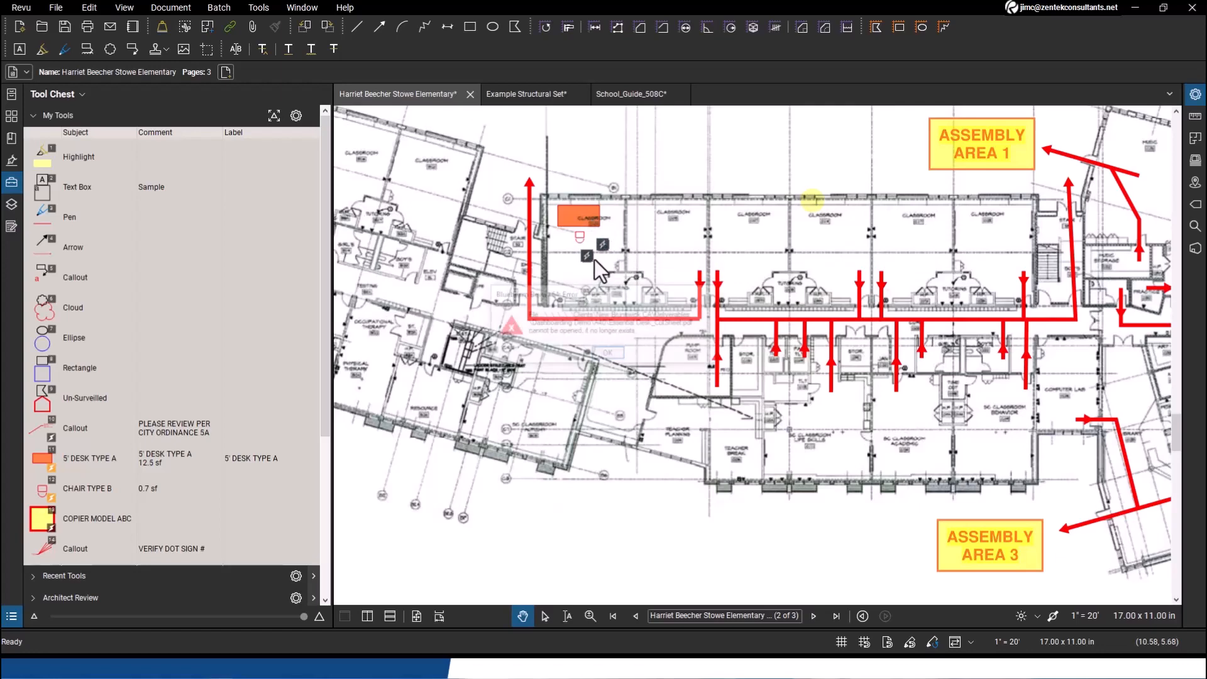
left_click(608, 355)
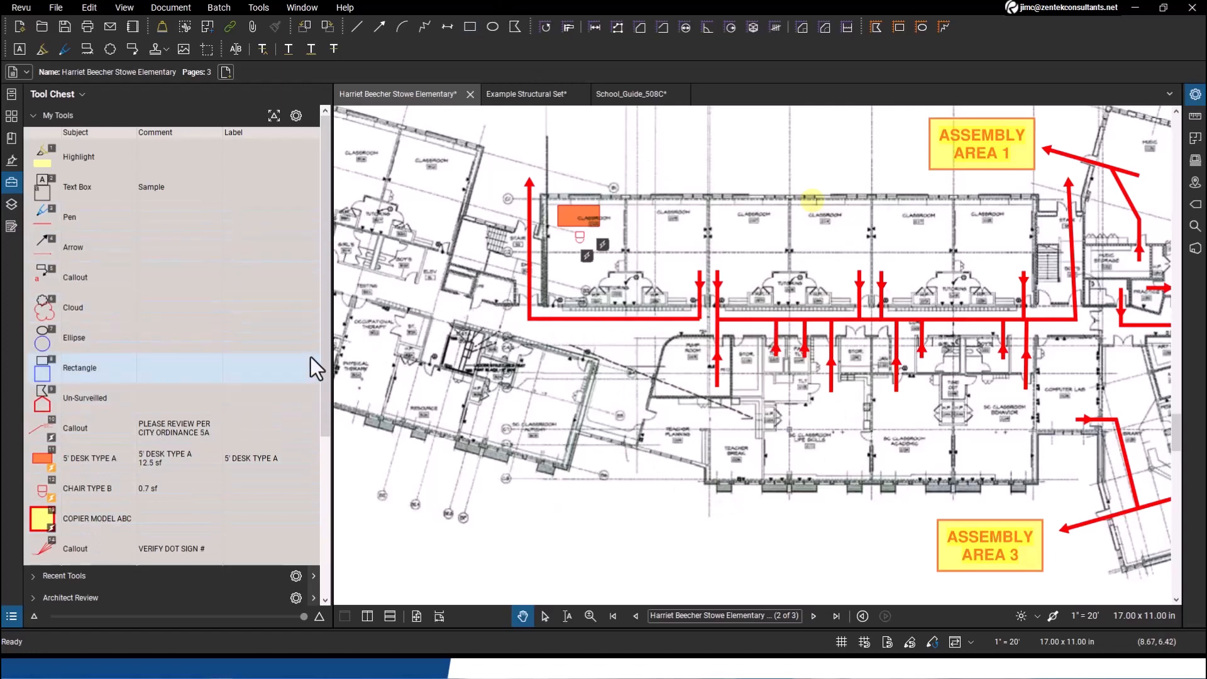
Step: Cover the SC Classroom Academic room with a Shelter Room rectangle from the Evacuation Tools set
left_click_drag(326, 350, 288, 586)
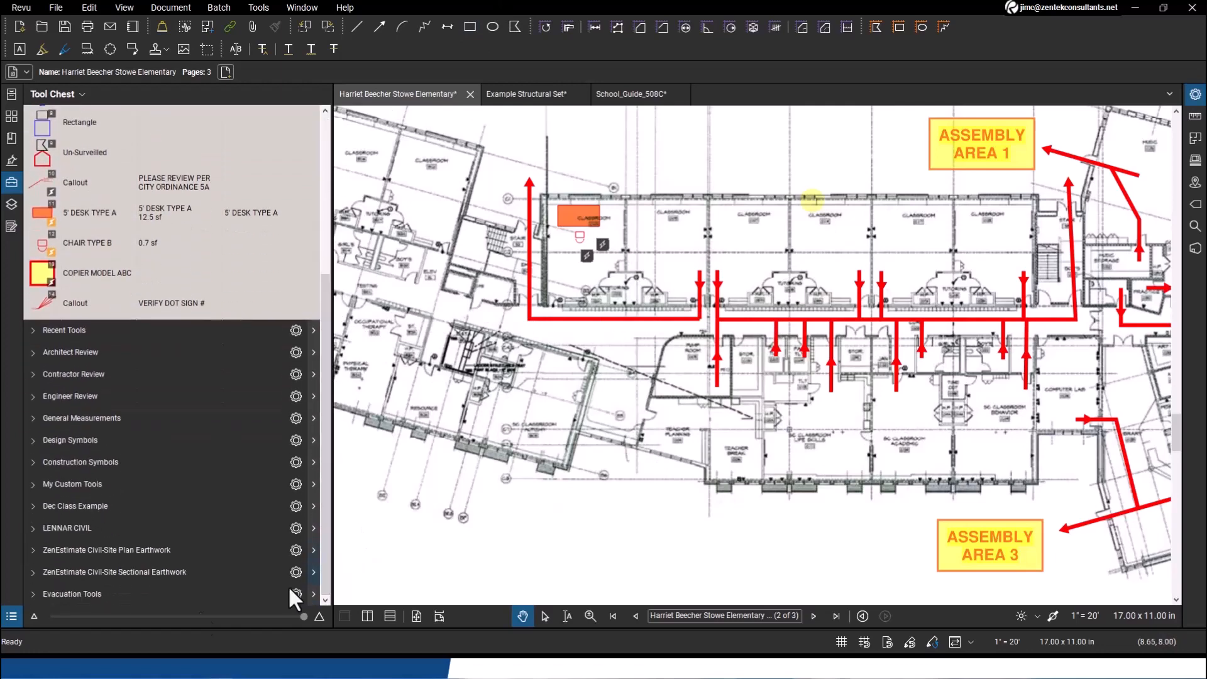
left_click(94, 589)
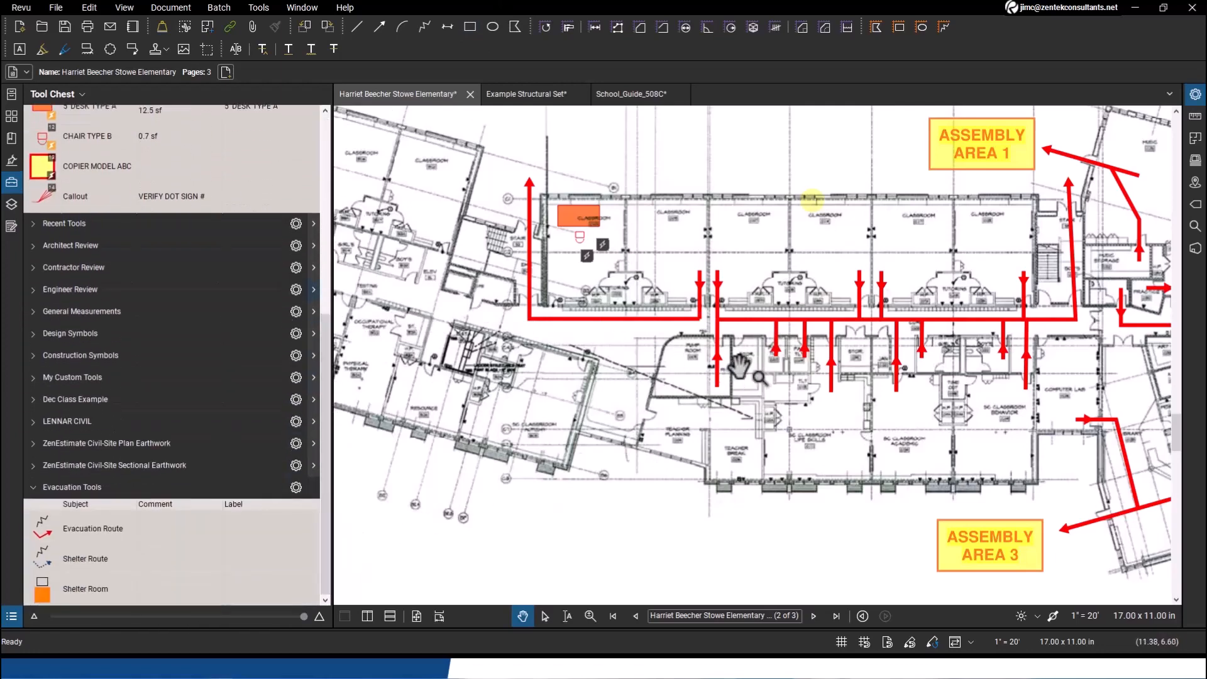
left_click(102, 591)
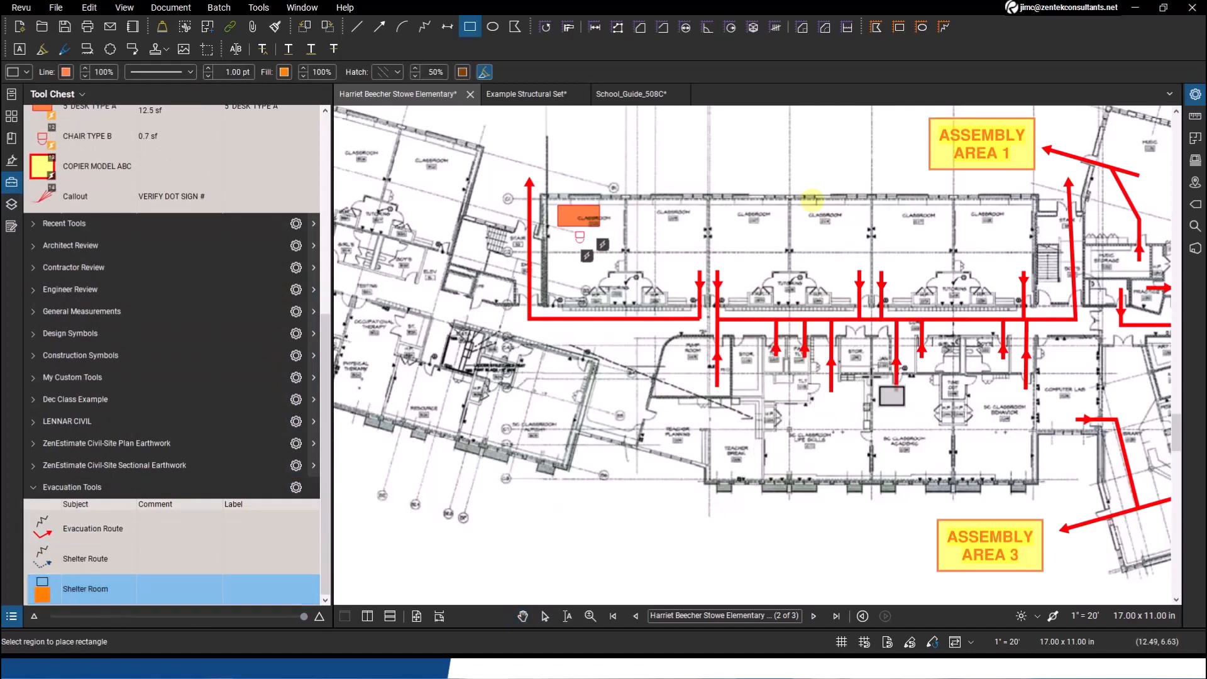
left_click_drag(870, 376, 954, 486)
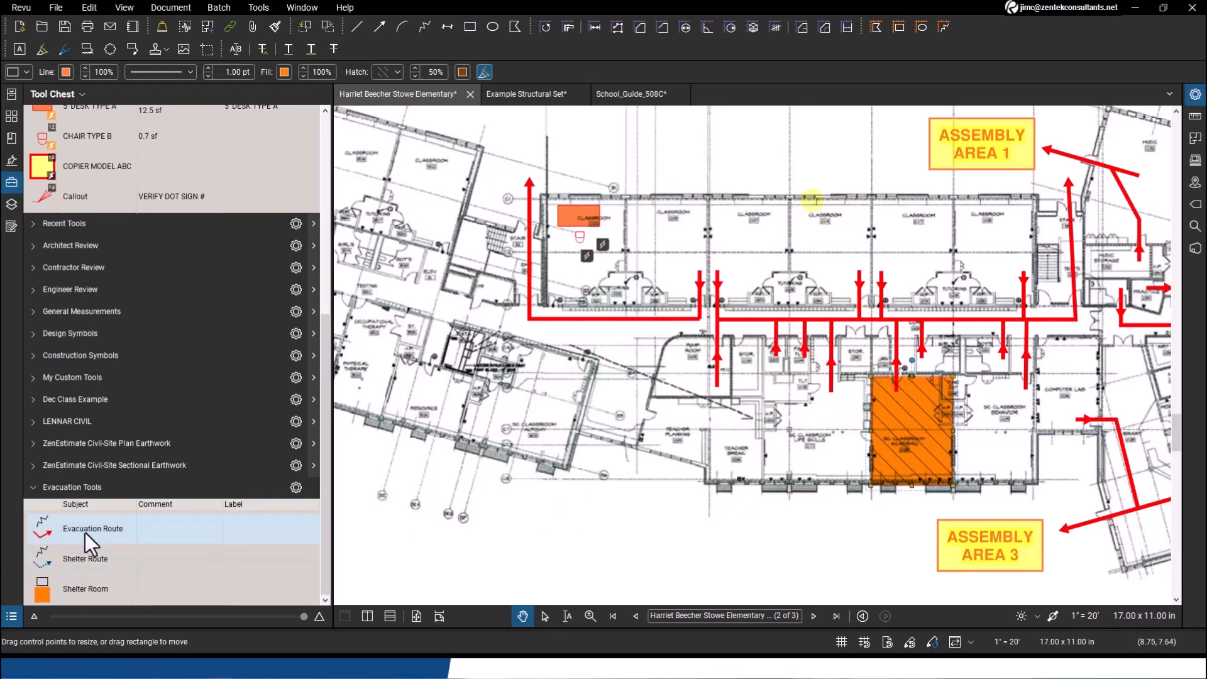
Step: Draw a Shelter Route from the upper classroom along the corridor into the shelter room, and collapse the Evacuation Tools set
left_click(93, 559)
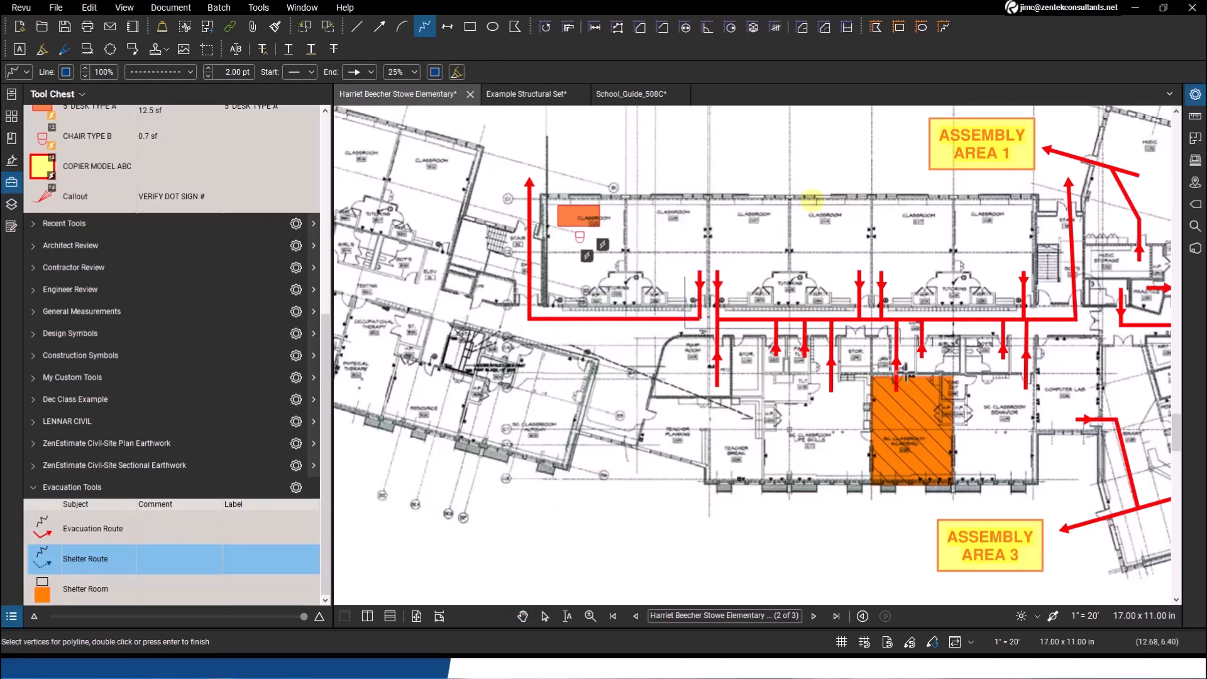
double_click(919, 421)
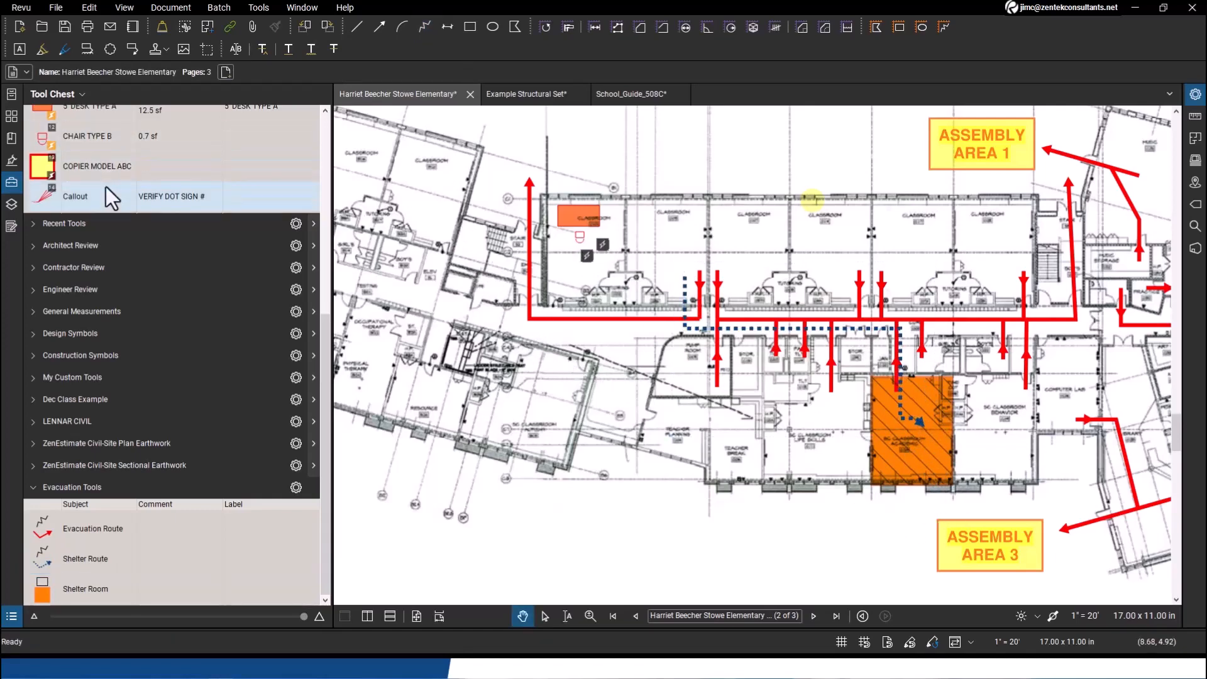
left_click(50, 485)
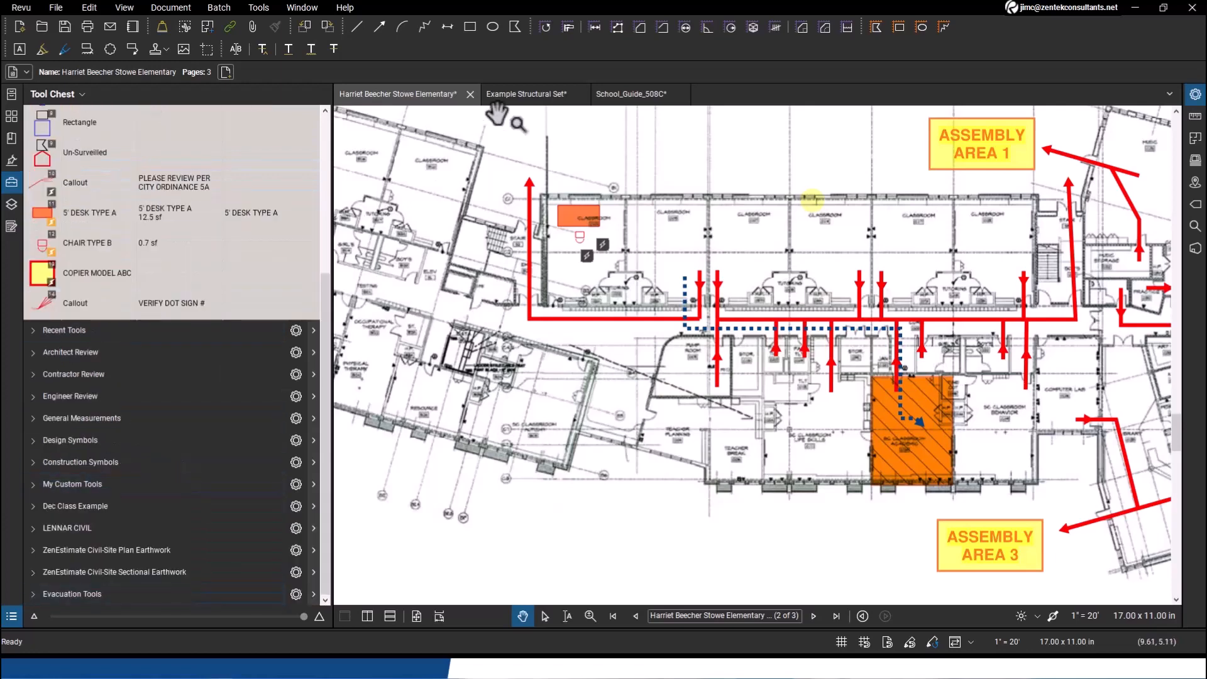
Step: Switch to the School_Guide_508C document and place the "PLEASE REVIEW PER CITY ORDINANCE 5A" callout with its text at the page's right margin
left_click(636, 100)
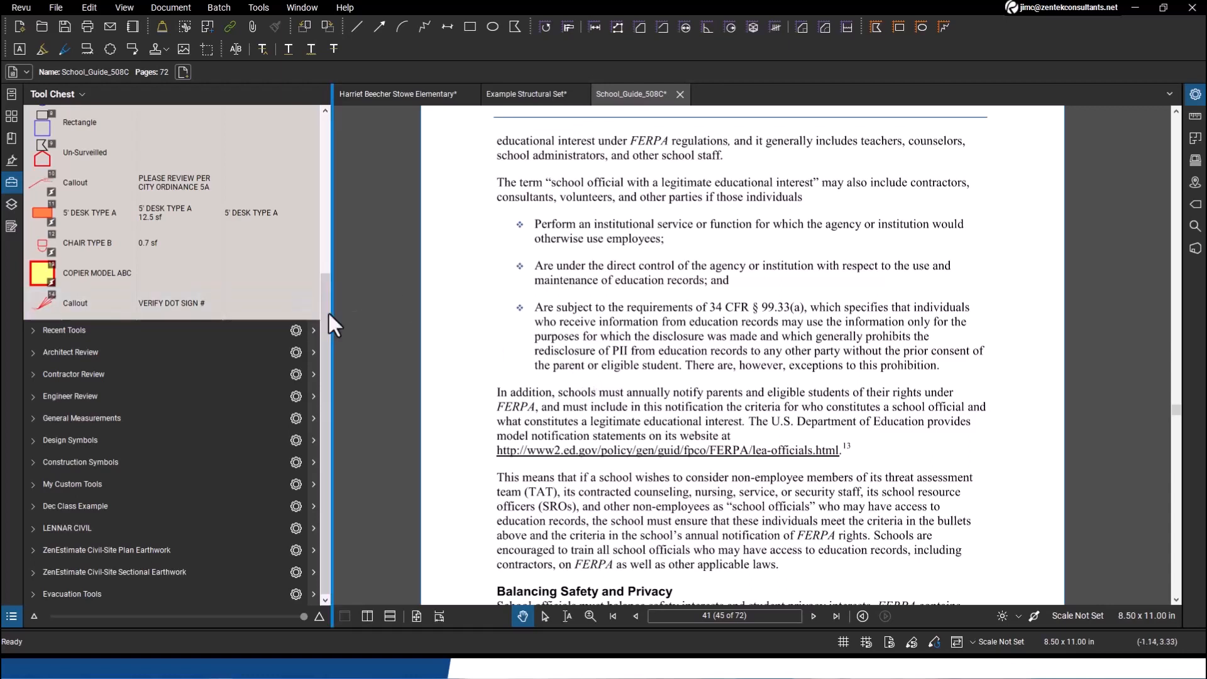
left_click_drag(326, 304, 323, 184)
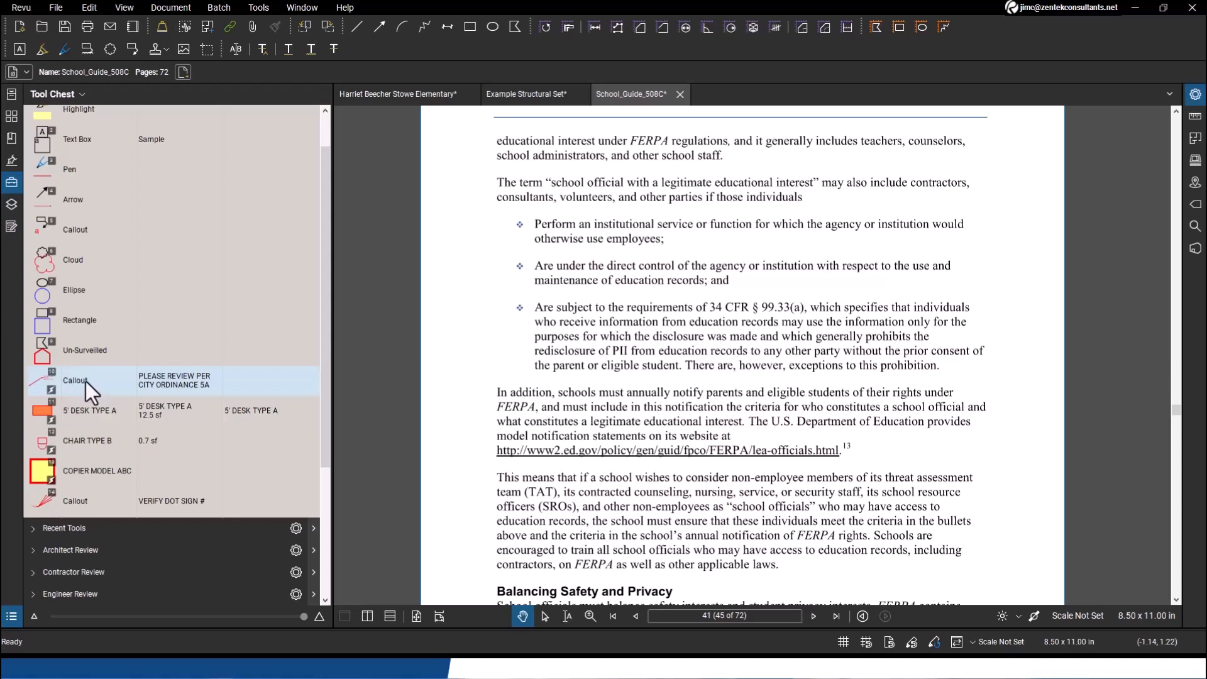
left_click(107, 377)
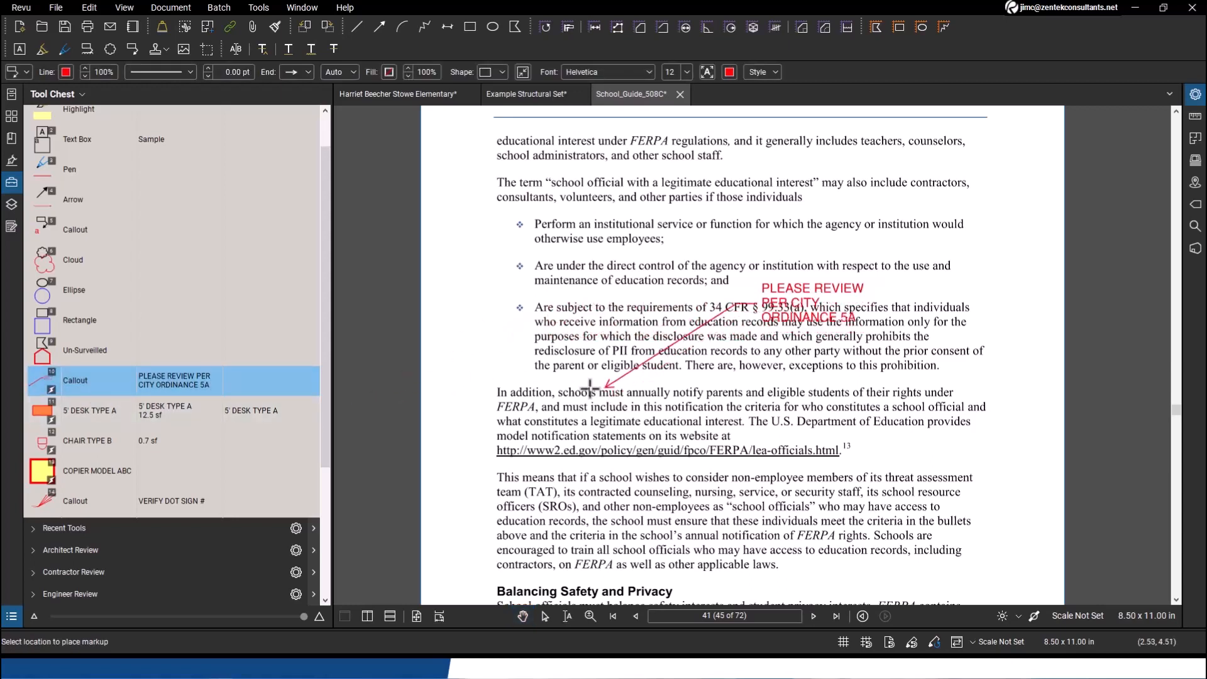
left_click(803, 338)
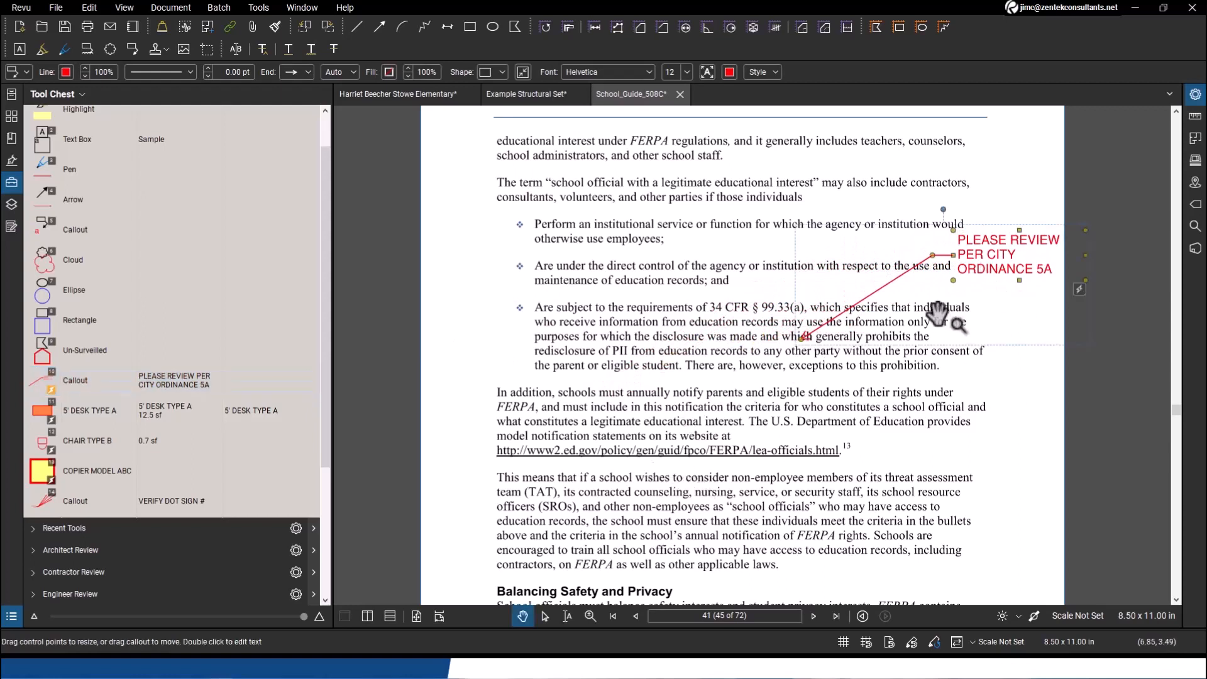
key("Escape")
Step: Re-aim the city ordinance callout's leader at the start of the lea-officials.html web address
left_click(817, 330)
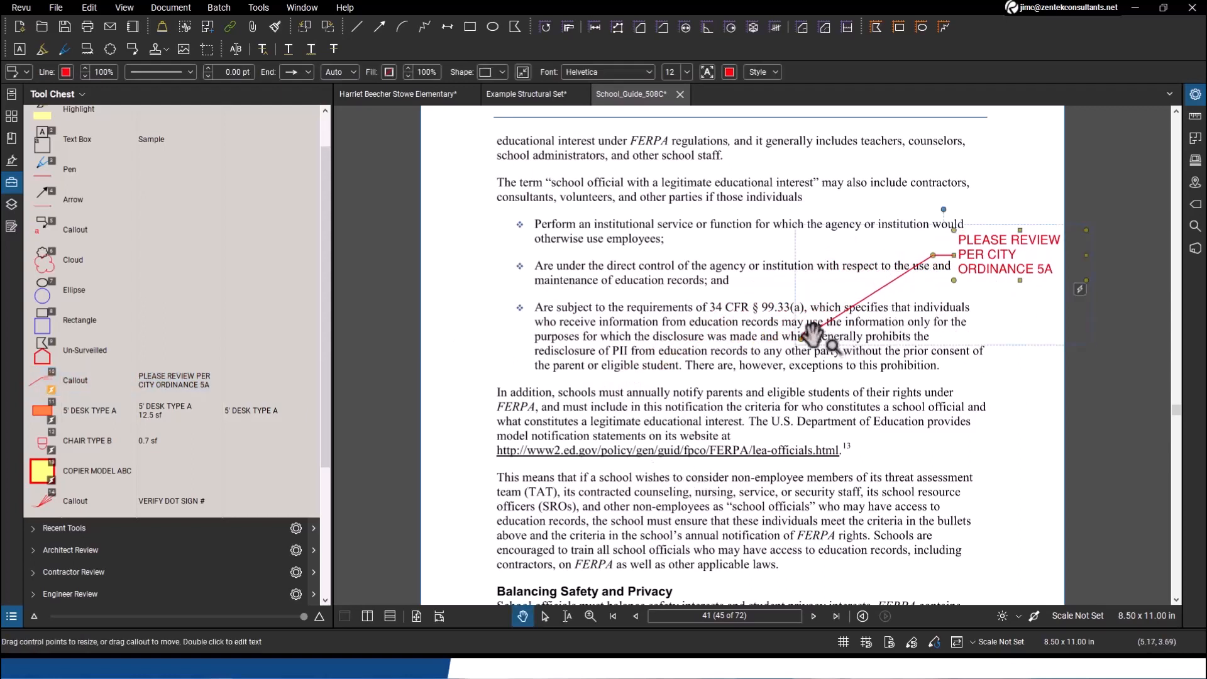
left_click_drag(804, 341, 533, 468)
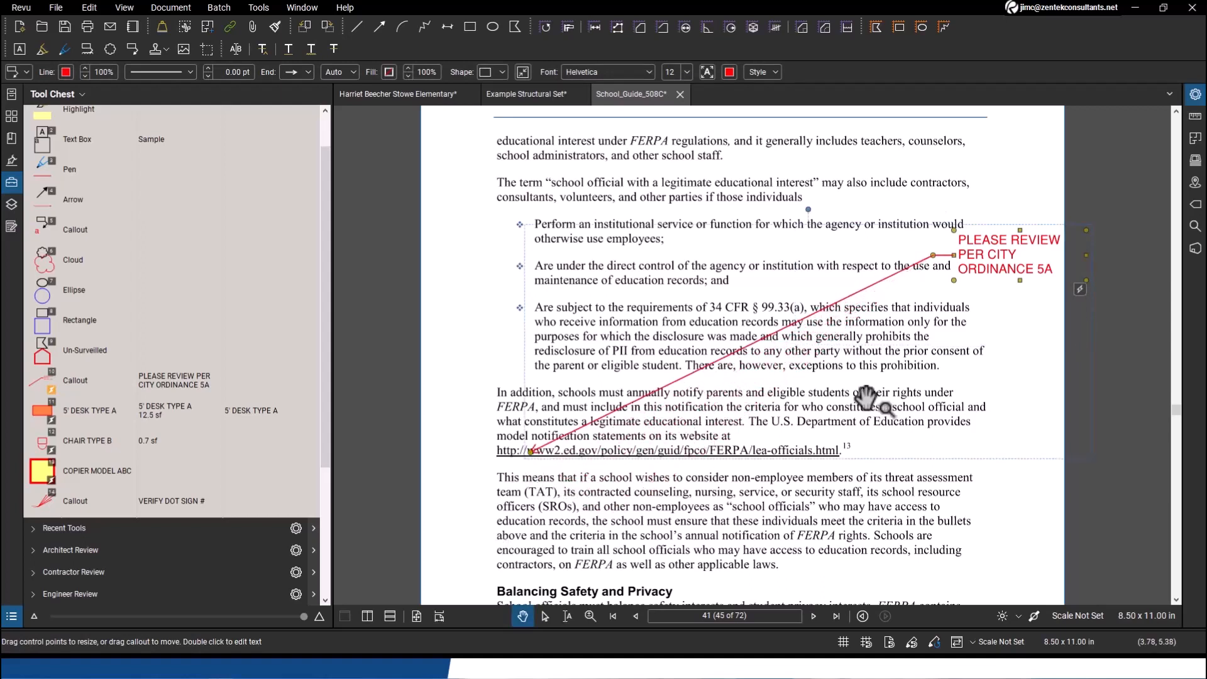
left_click(1019, 289)
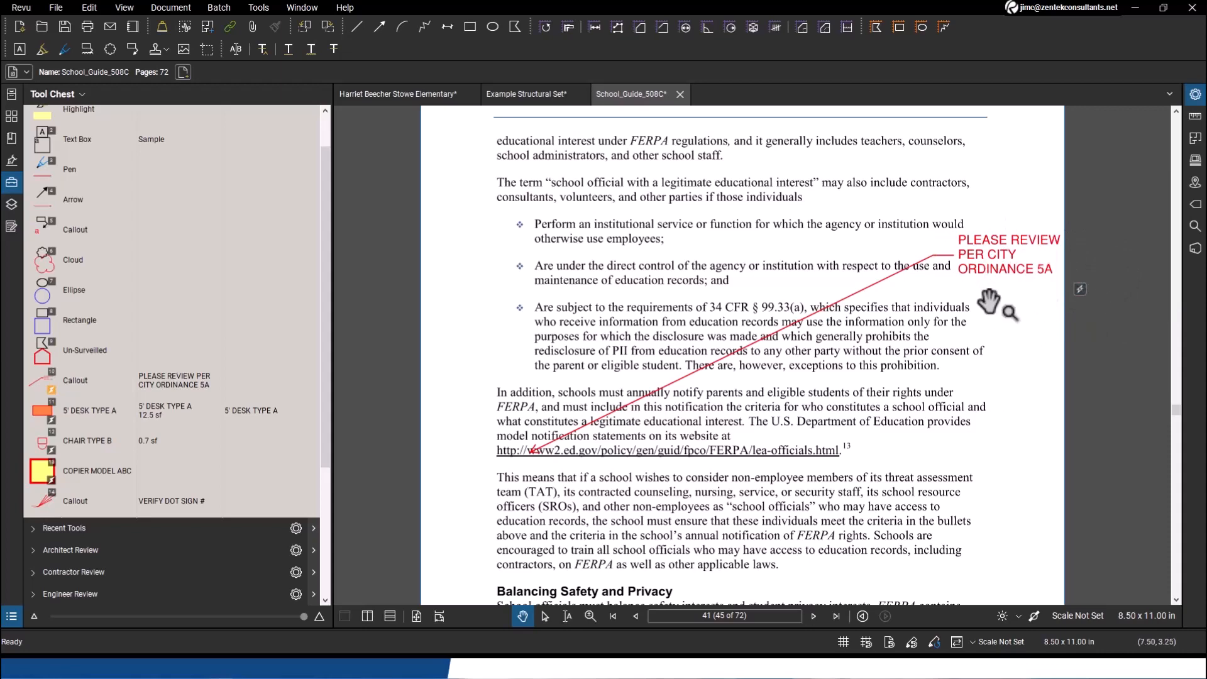
Step: Follow the web link attached to the city ordinance callout, and close the browser window
left_click(1081, 290)
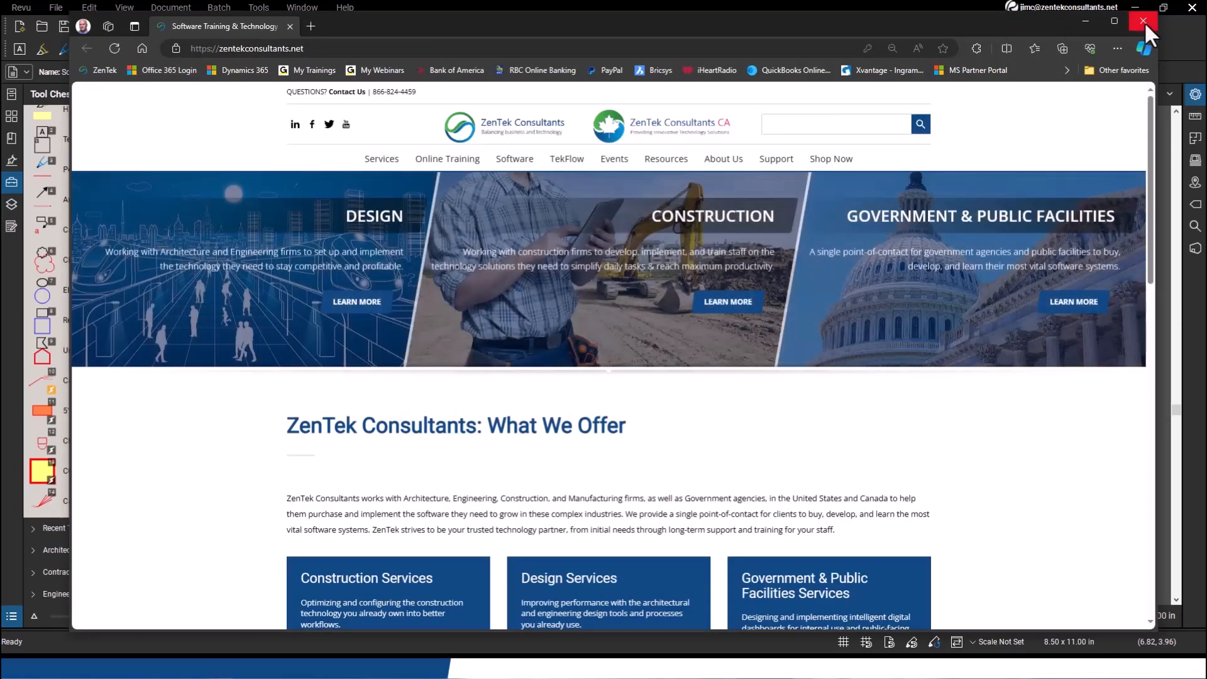
left_click(1144, 21)
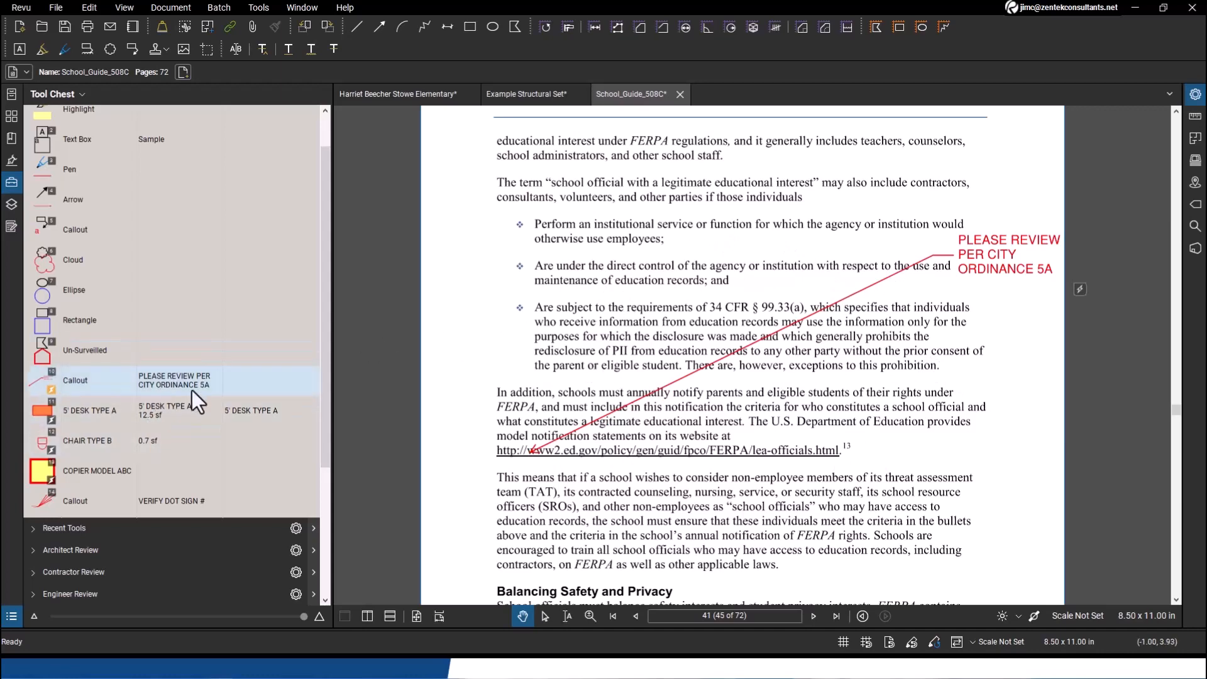
Step: Place the multi-leader "VERIFY DOT SIGN #" callout in the page's left margin beside the Health or Safety Emergency Exception heading
scroll(711, 453, "down", 3)
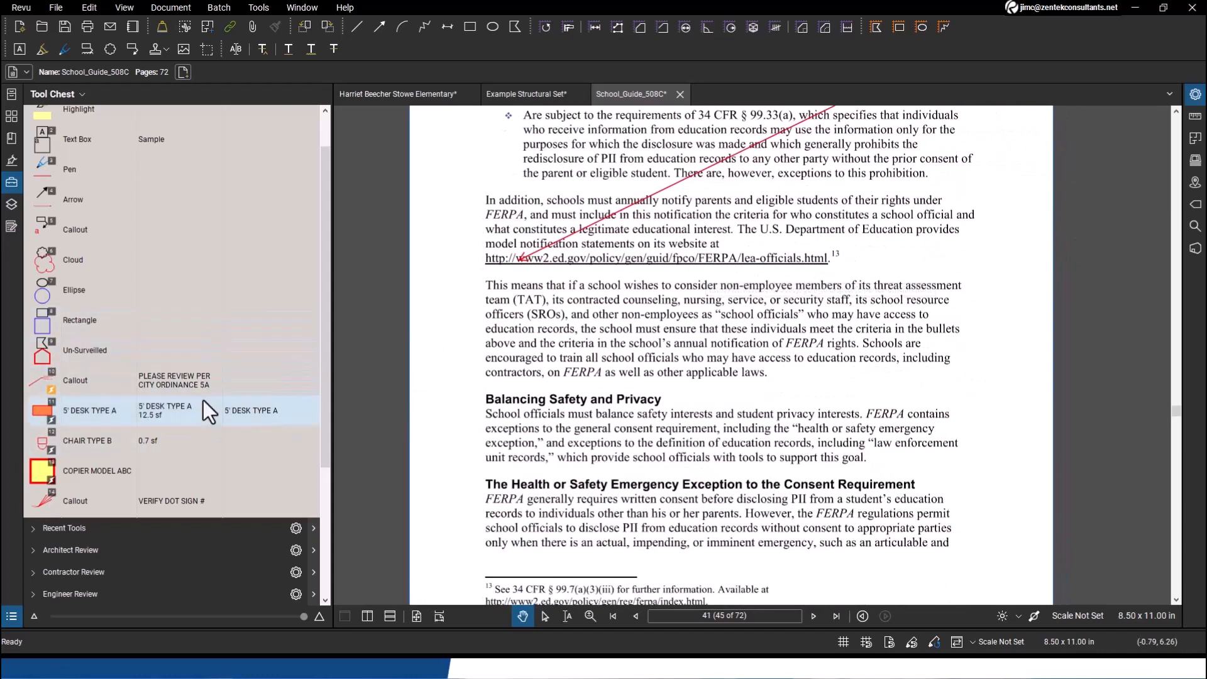
left_click(162, 506)
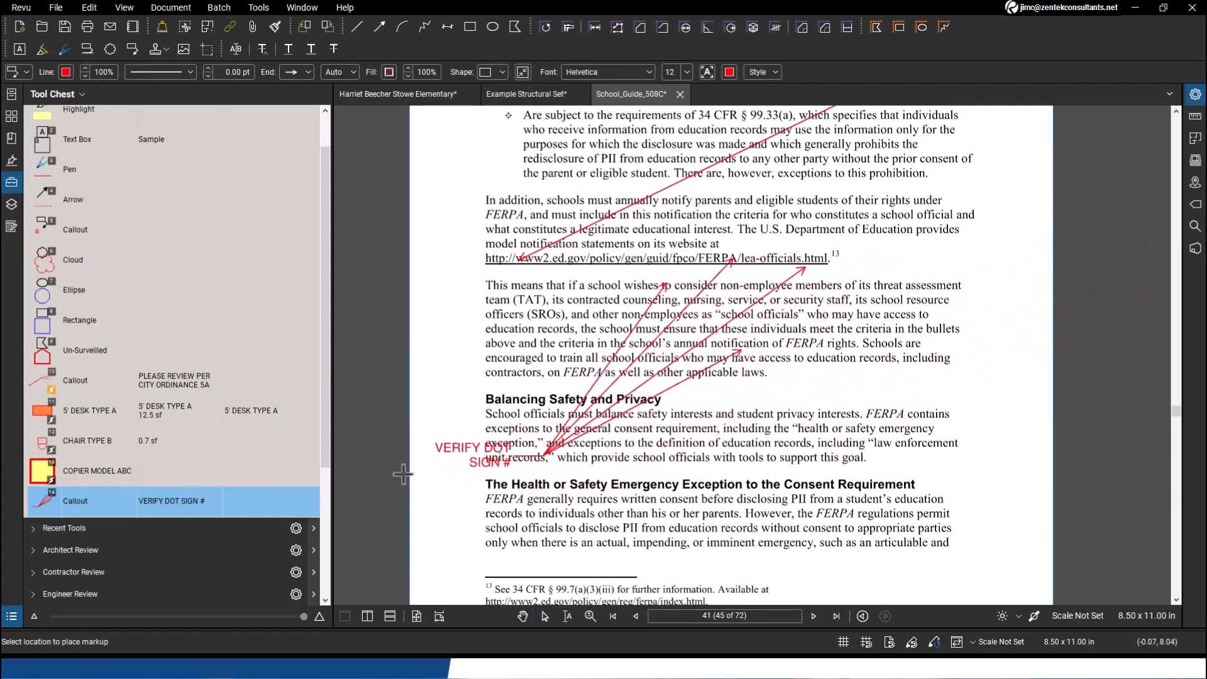
left_click(378, 496)
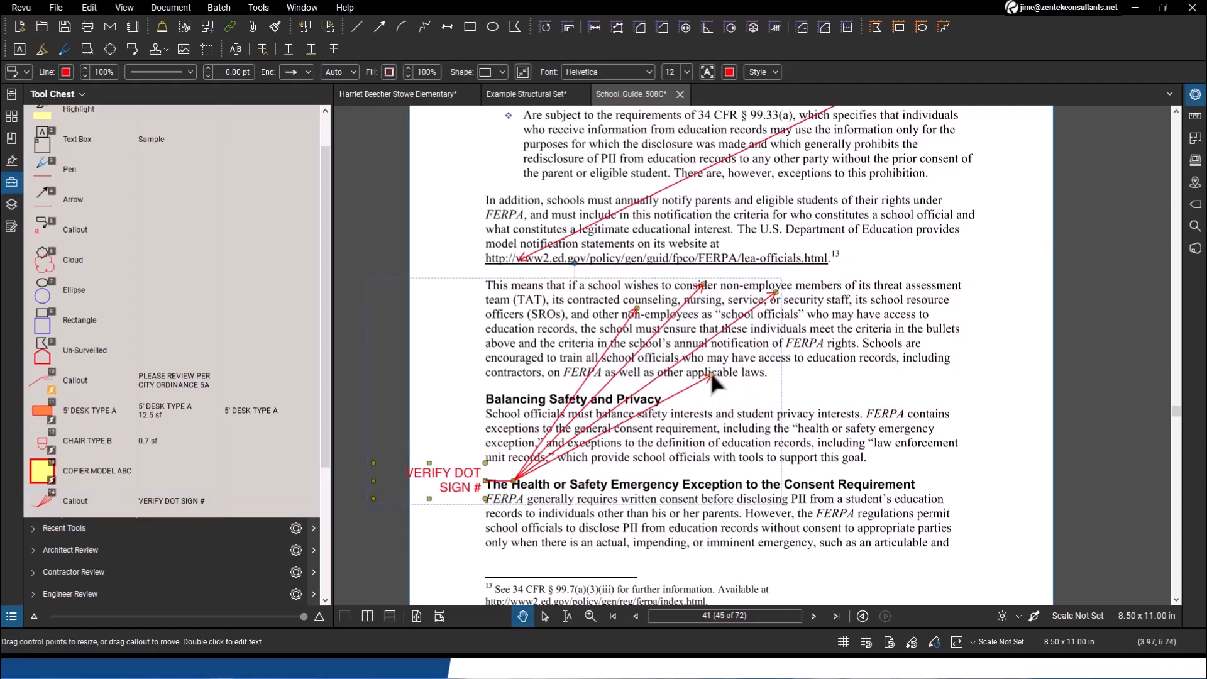
Step: Point the sign callout's lowest leader at the line above footnote 13 and delete its rightmost leader
left_click_drag(711, 375, 591, 572)
right_click(738, 322)
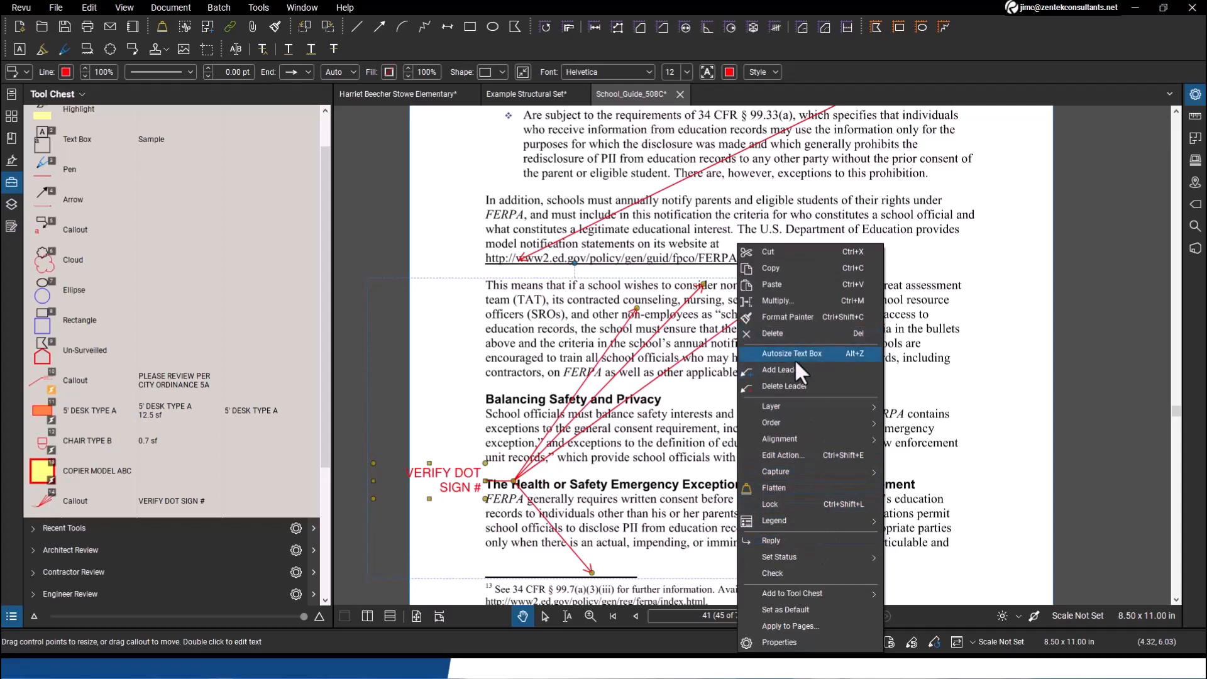
left_click(807, 387)
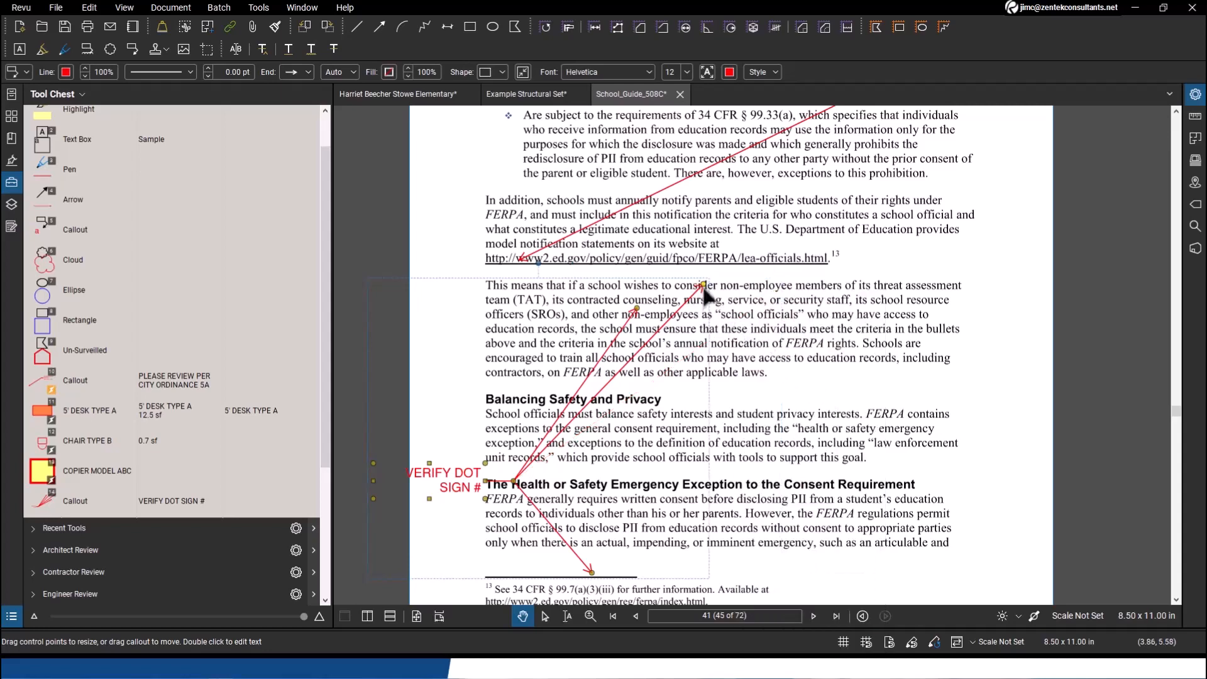
Step: Re-aim the sign callout's two upper leaders at the words "FERPA rights" and the web address line
left_click_drag(704, 289, 796, 338)
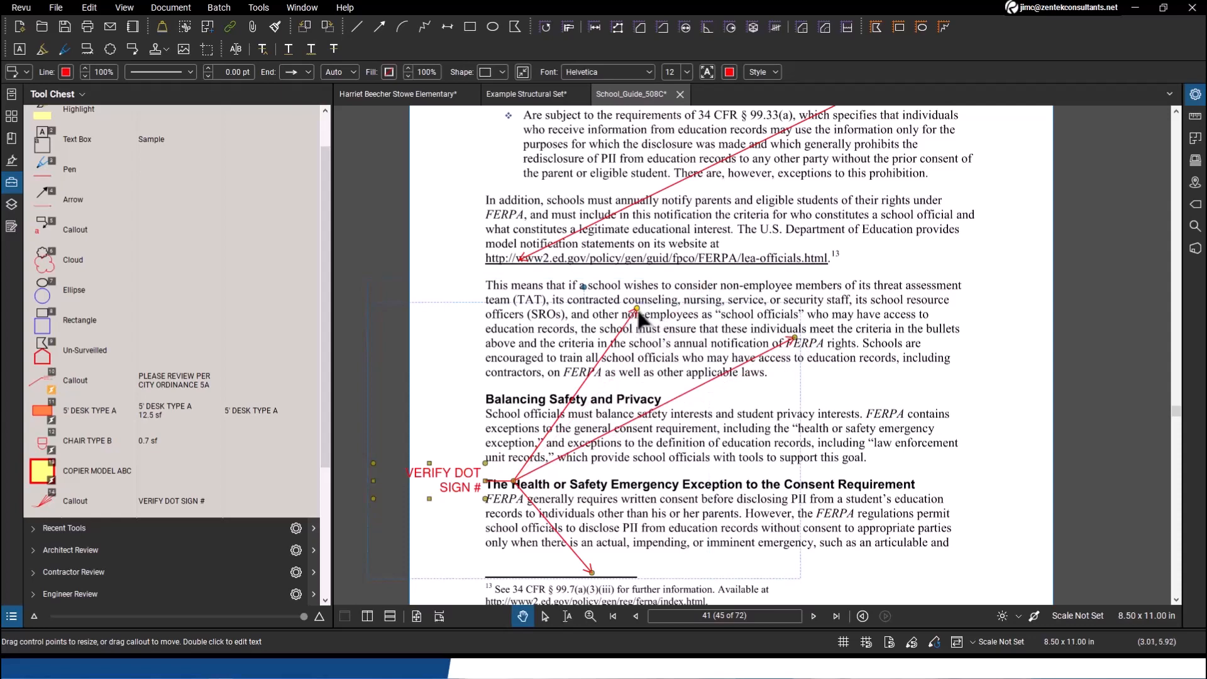
left_click_drag(637, 302, 699, 278)
left_click(602, 348)
key("Escape")
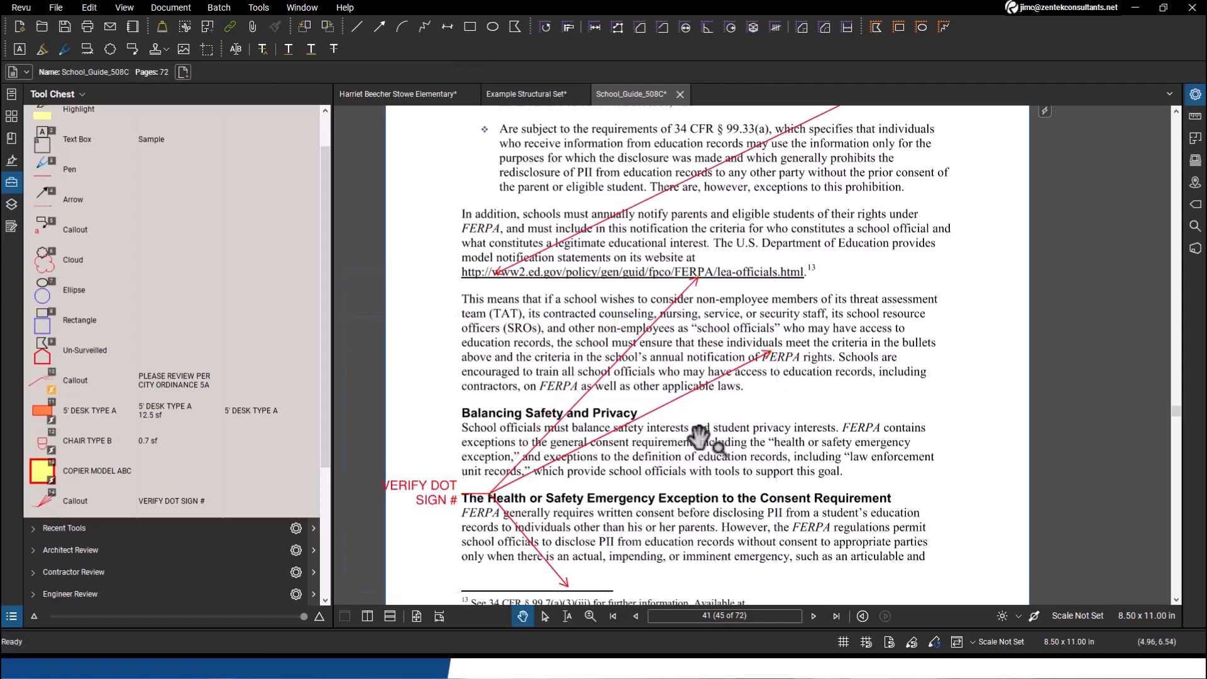
Step: Move the "VERIFY DOT SIGN #" text to the page's right margin and re-aim the middle leader at "may have access"
left_click_drag(429, 502, 951, 387)
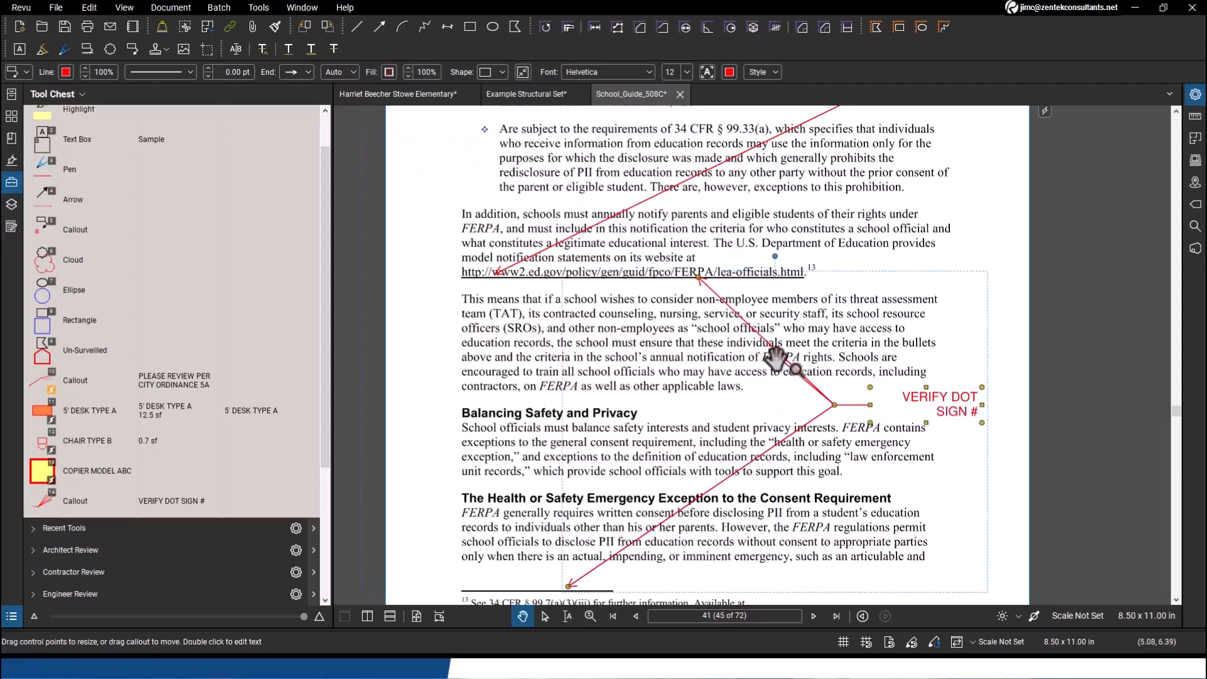
left_click_drag(772, 351, 739, 370)
left_click(674, 376)
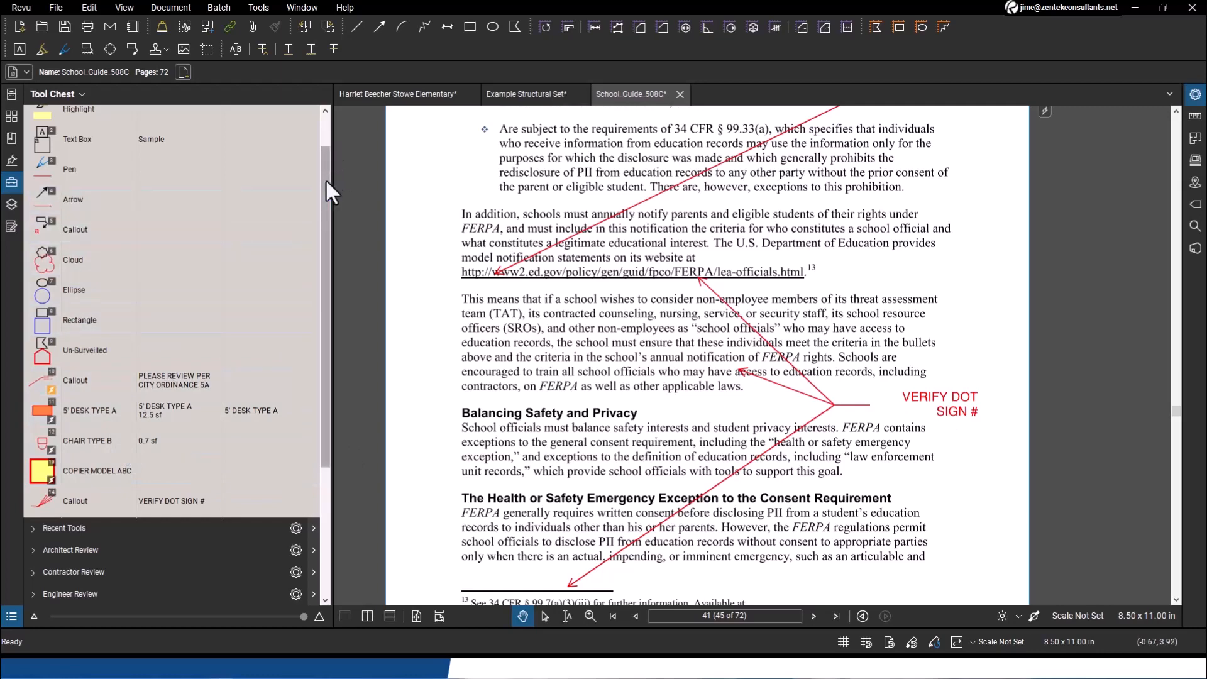
Step: Return to the start of the Tool Chest and collapse the My Tools set
left_click_drag(325, 179, 319, 127)
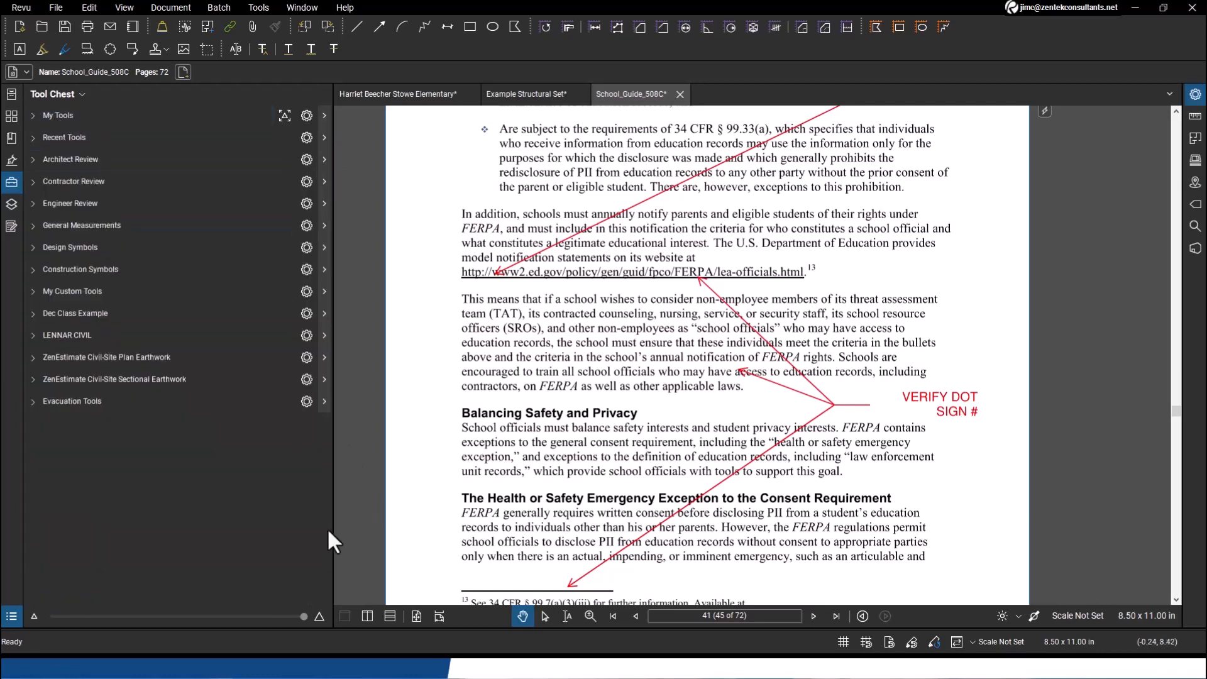